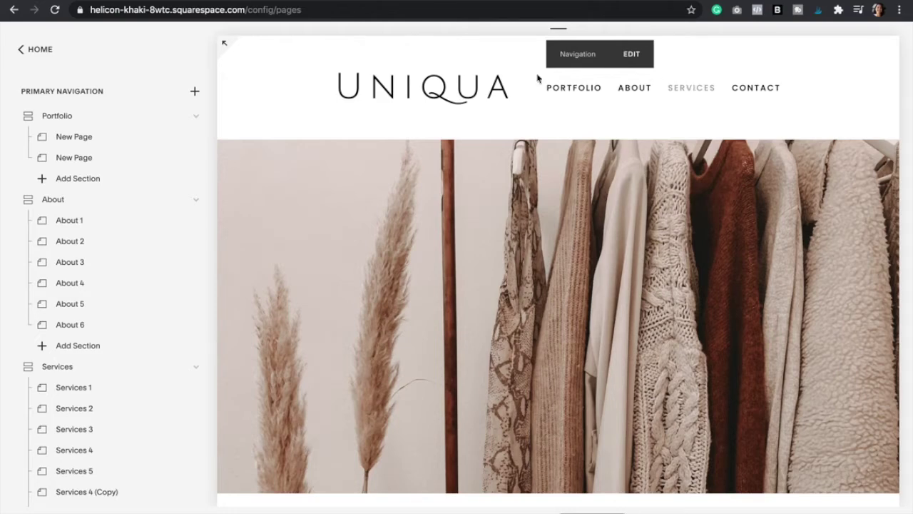
Move the Services folder and its eight pages into Secondary Navigation, leaving Portfolio, About and Contact in the main menu
{"action": "scroll", "coordinate": [105, 246], "scroll_direction": "down", "scroll_amount": 3}
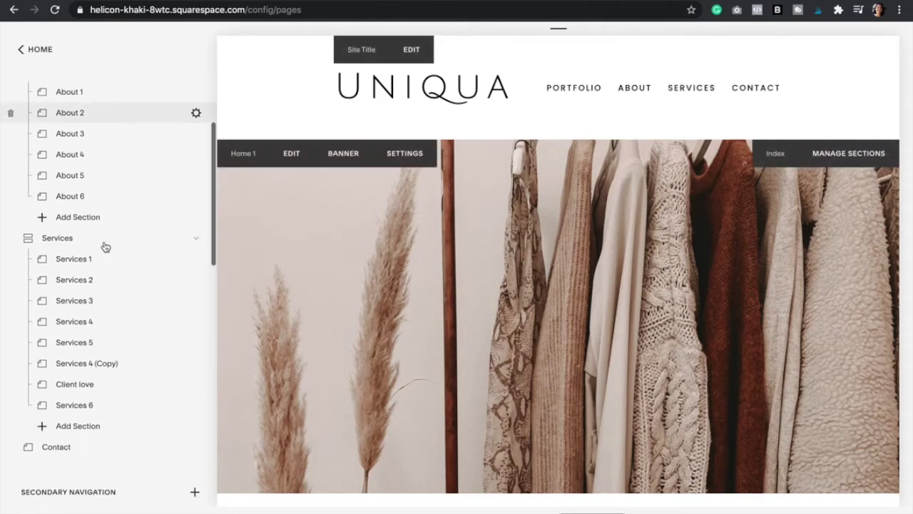
{"action": "scroll", "coordinate": [84, 244], "scroll_direction": "down", "scroll_amount": 2}
{"action": "scroll", "coordinate": [85, 239], "scroll_direction": "up", "scroll_amount": 1}
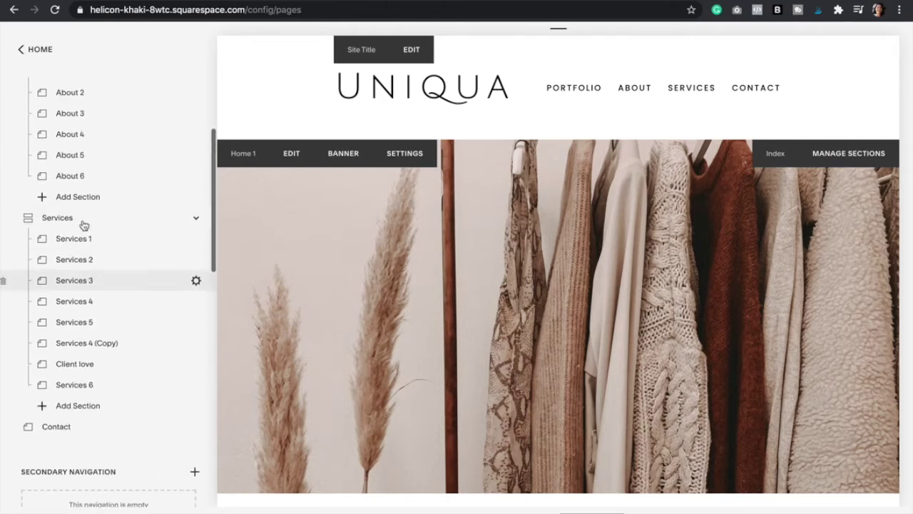
{"action": "scroll", "coordinate": [84, 225], "scroll_direction": "up", "scroll_amount": 3}
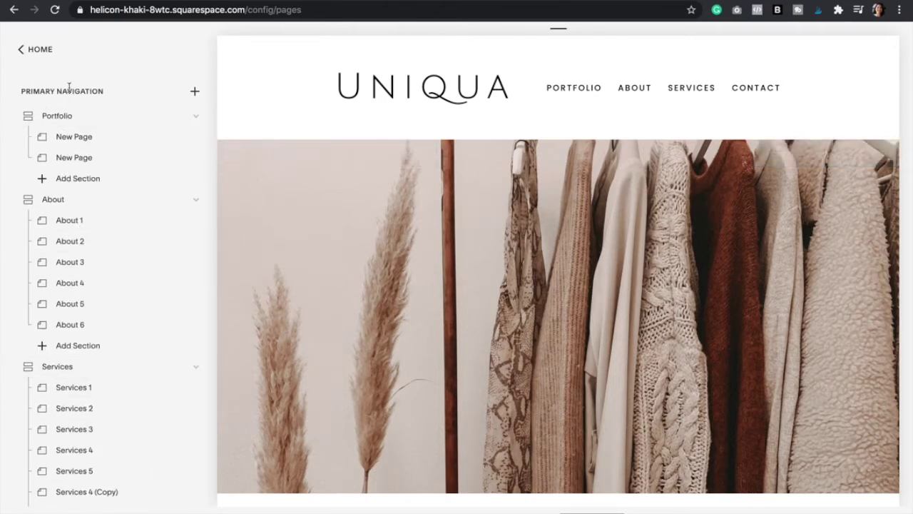
{"action": "scroll", "coordinate": [95, 308], "scroll_direction": "down", "scroll_amount": 6}
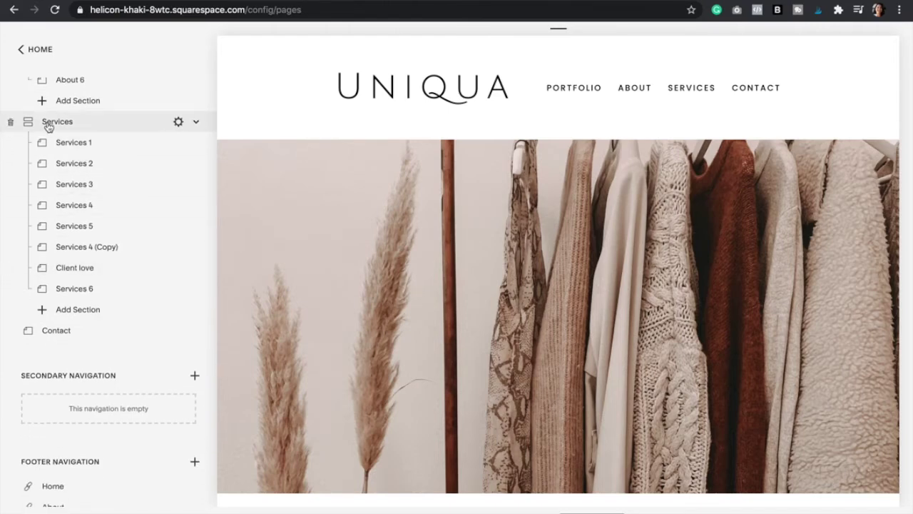
{"action": "left_click_drag", "start_coordinate": [48, 127], "coordinate": [55, 220]}
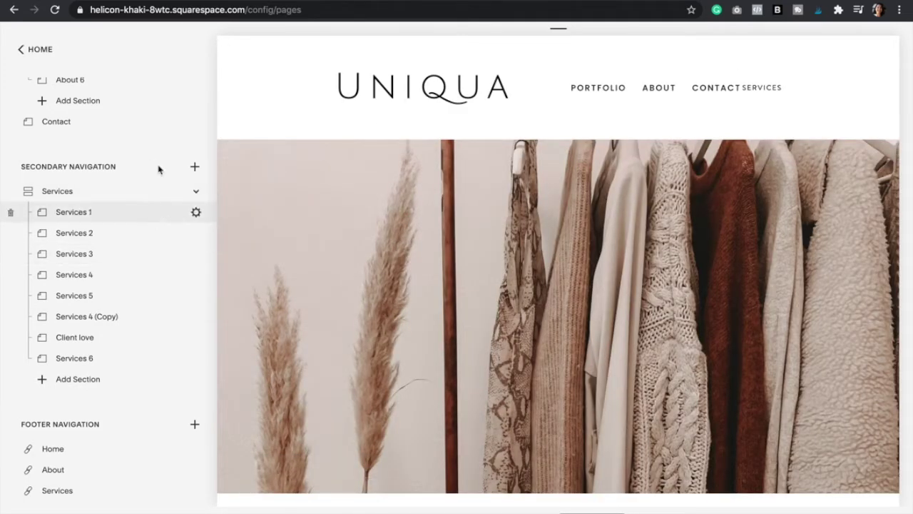
{"action": "left_click", "coordinate": [195, 168]}
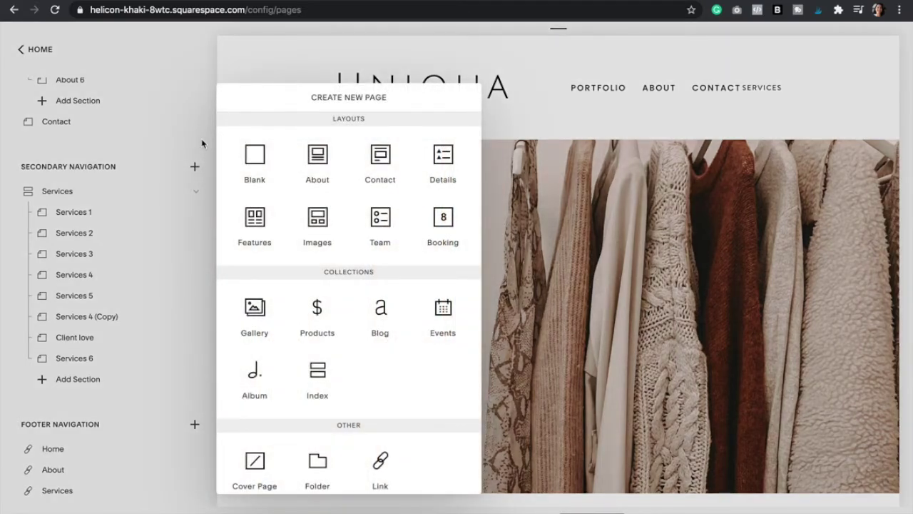
{"action": "left_click", "coordinate": [201, 138]}
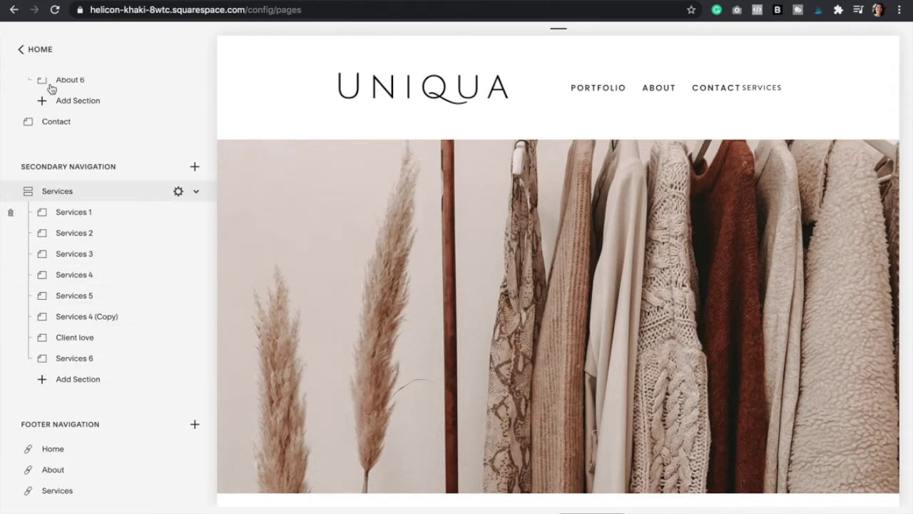
Open Site Styles from the Design settings
{"action": "left_click", "coordinate": [32, 50]}
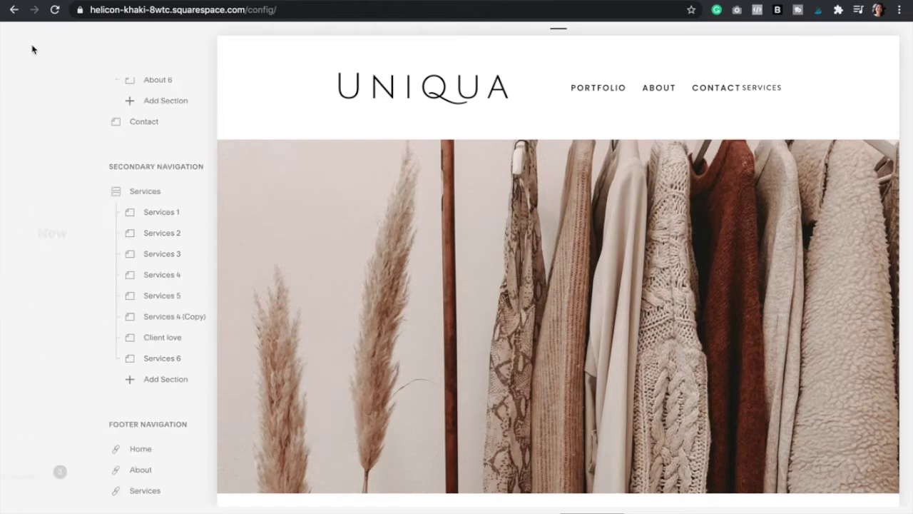
{"action": "left_click", "coordinate": [37, 160]}
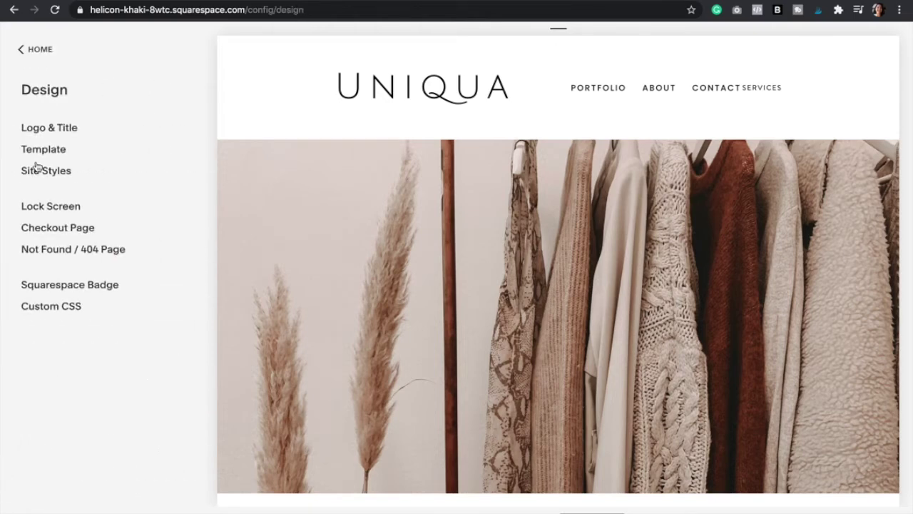
{"action": "left_click", "coordinate": [41, 172]}
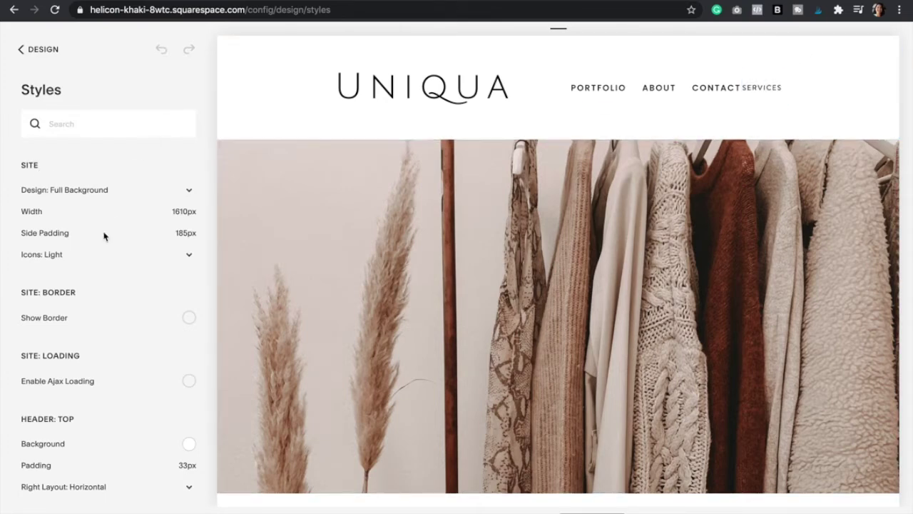
{"action": "scroll", "coordinate": [104, 235], "scroll_direction": "down", "scroll_amount": 1}
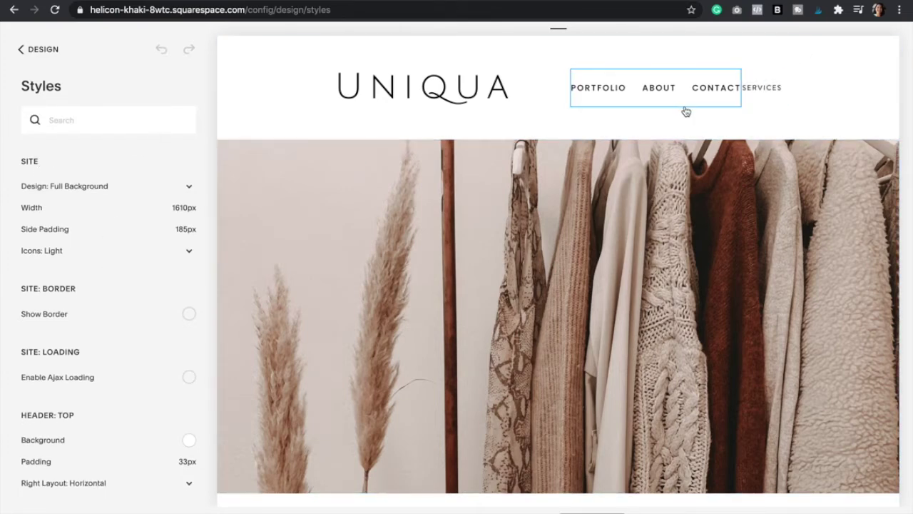
Select the Services link's styles and toggle Inherit Primary Navigation Styles on, then back off
{"action": "left_click", "coordinate": [765, 105]}
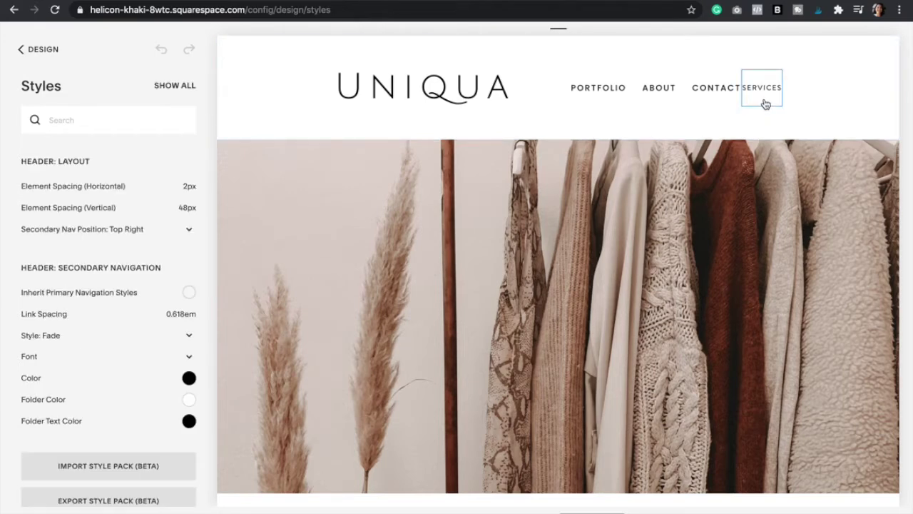
{"action": "left_click", "coordinate": [189, 299]}
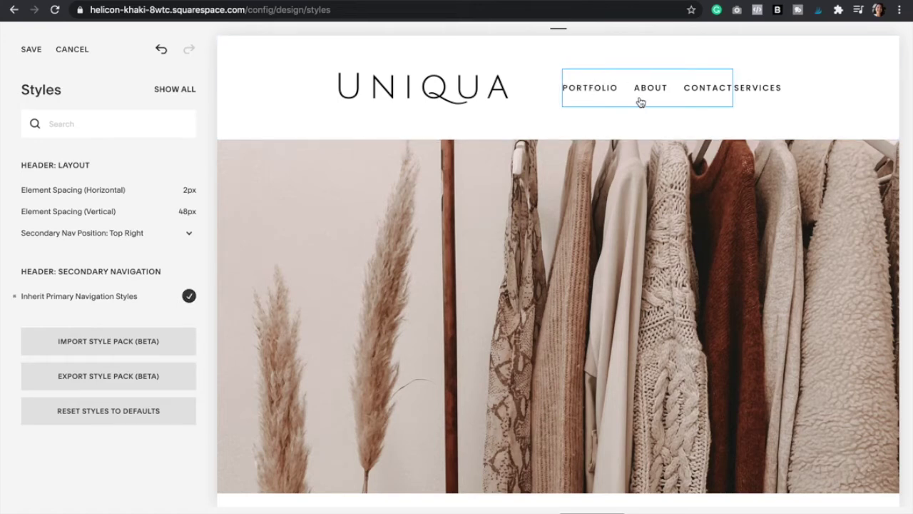
{"action": "left_click", "coordinate": [189, 298]}
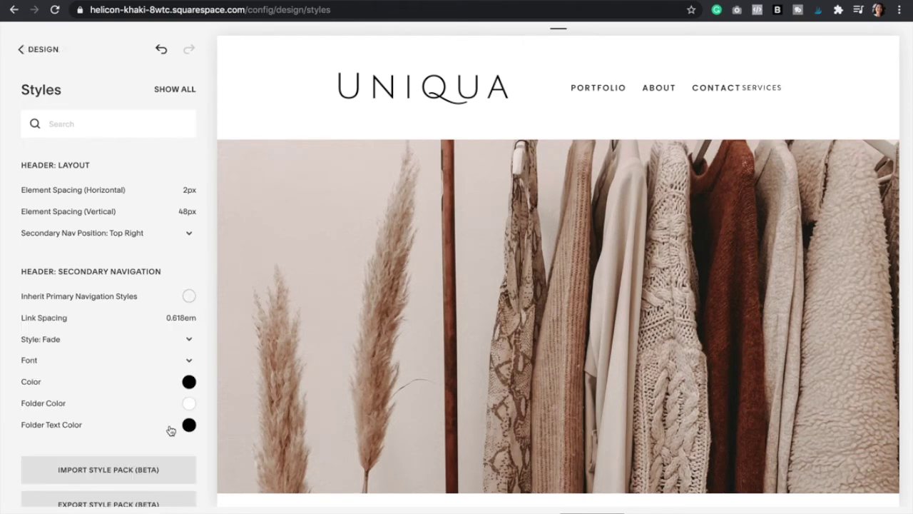
Set the Services link's Style to Button
{"action": "mouse_move", "coordinate": [168, 324]}
{"action": "left_click", "coordinate": [189, 341]}
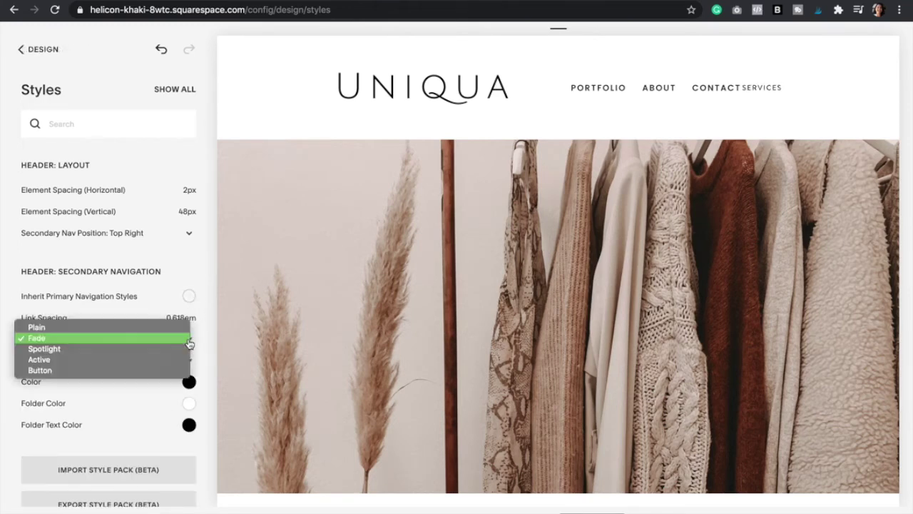
{"action": "left_click", "coordinate": [99, 371]}
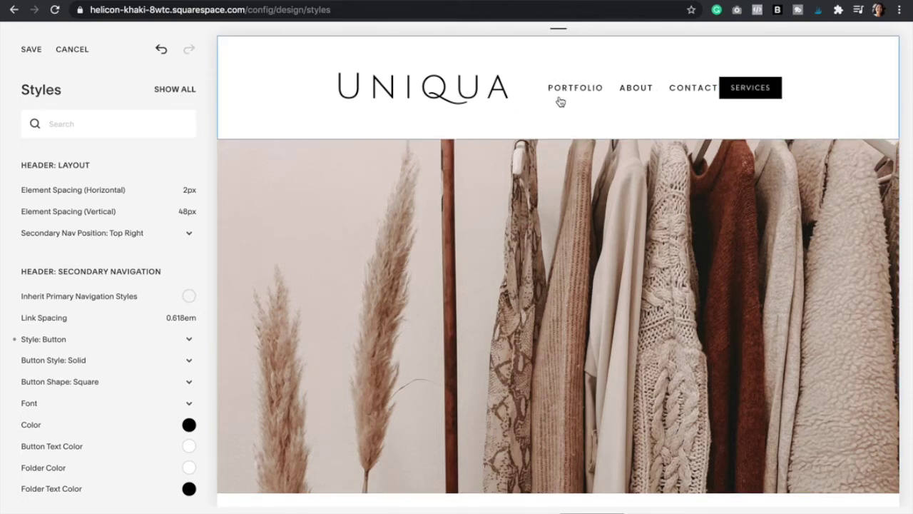
Check the primary navigation's font and text size, then return to the Services button styles
{"action": "left_click", "coordinate": [601, 81]}
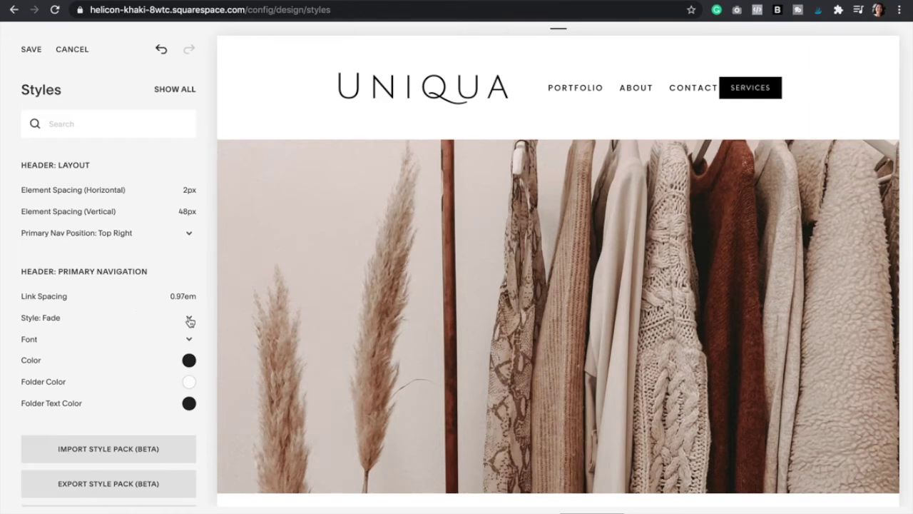
{"action": "left_click", "coordinate": [190, 340]}
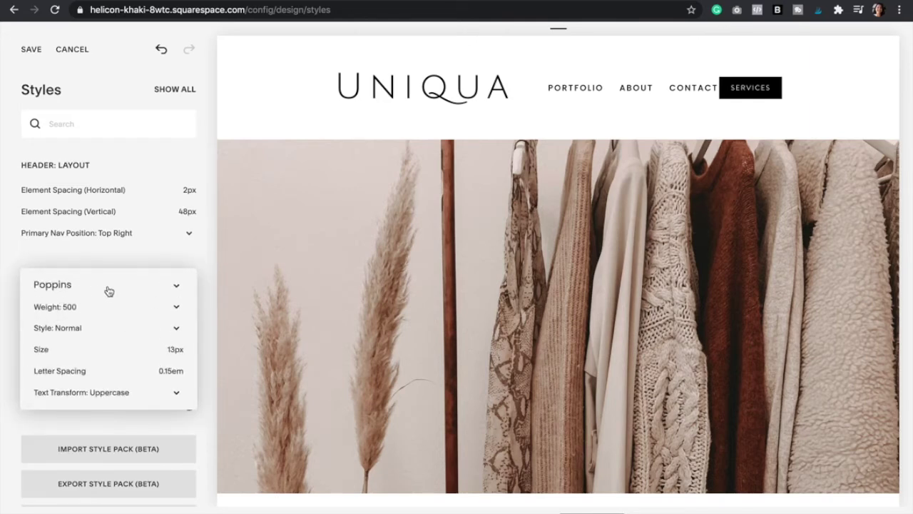
{"action": "left_click", "coordinate": [91, 351]}
{"action": "left_click", "coordinate": [213, 294]}
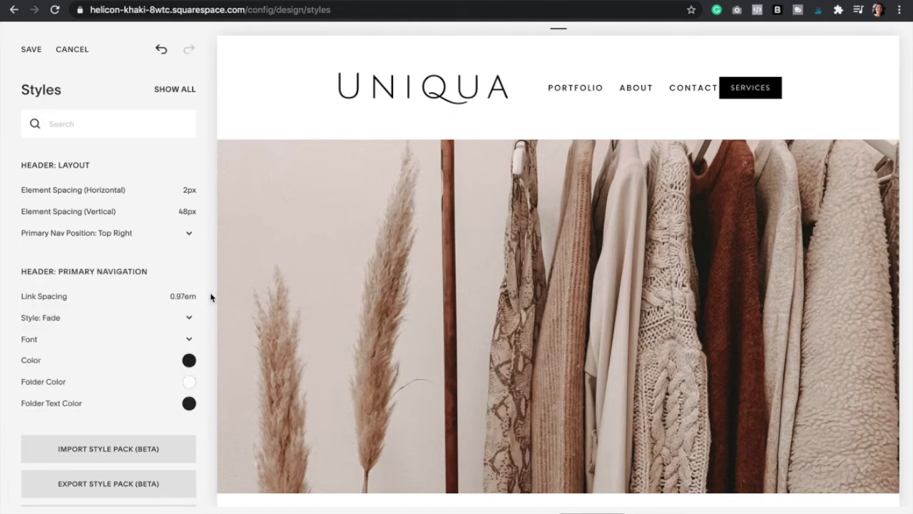
{"action": "left_click", "coordinate": [758, 97]}
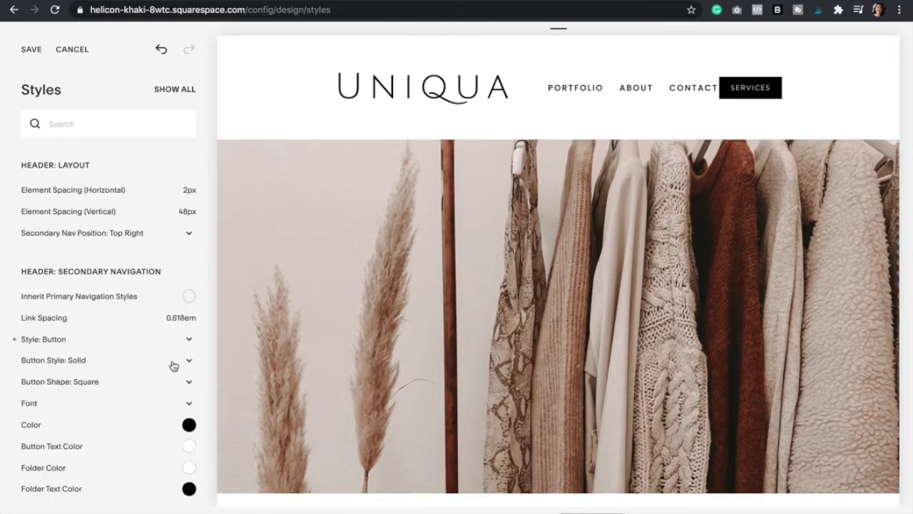
Set the Services button font to Poppins at weight 500
{"action": "left_click", "coordinate": [189, 405]}
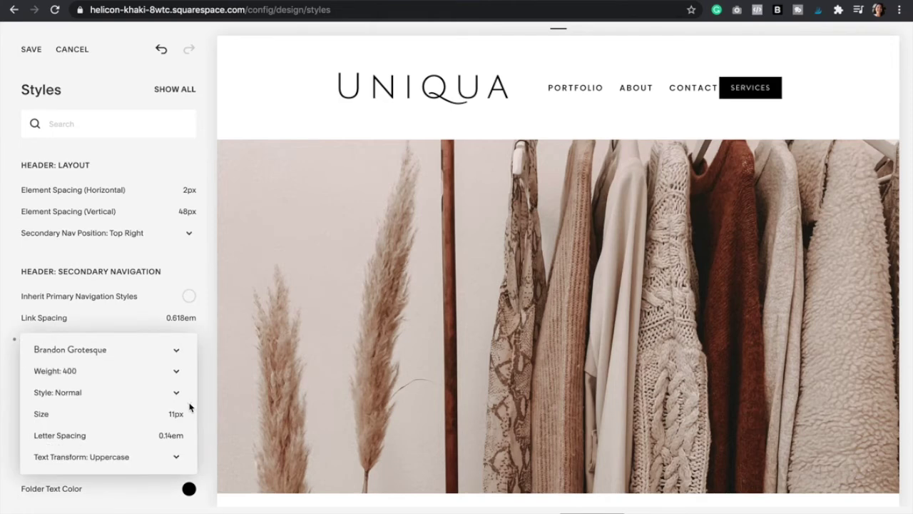
{"action": "left_click", "coordinate": [174, 352]}
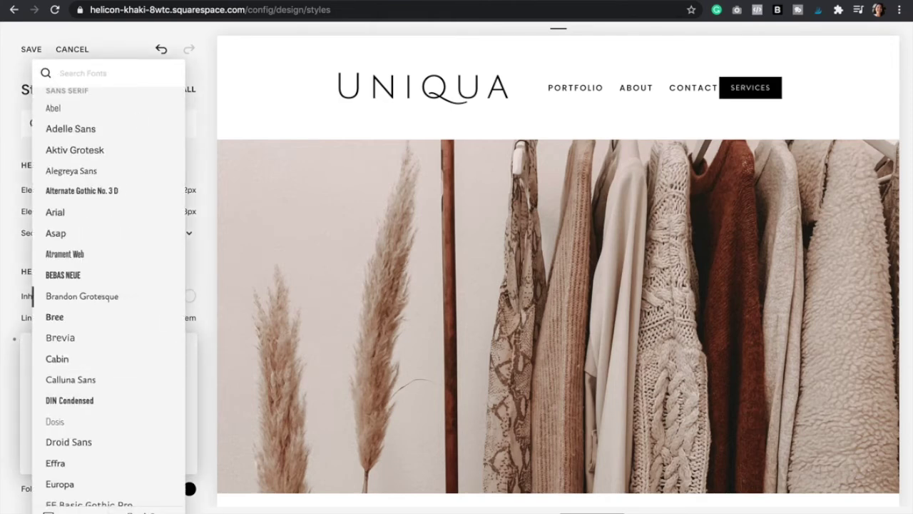
{"action": "type", "text": "poppins"}
{"action": "left_click", "coordinate": [79, 115]}
{"action": "left_click", "coordinate": [161, 370]}
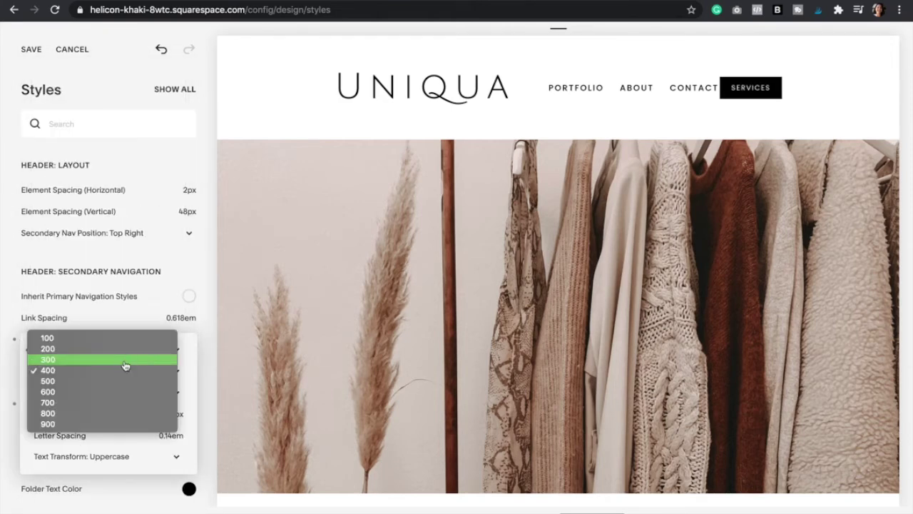
{"action": "left_click", "coordinate": [108, 381]}
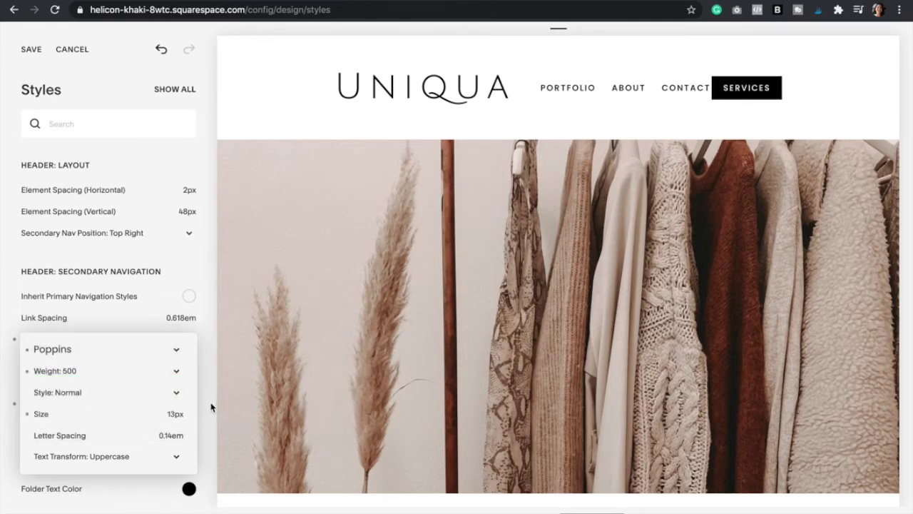
{"action": "left_click", "coordinate": [211, 407]}
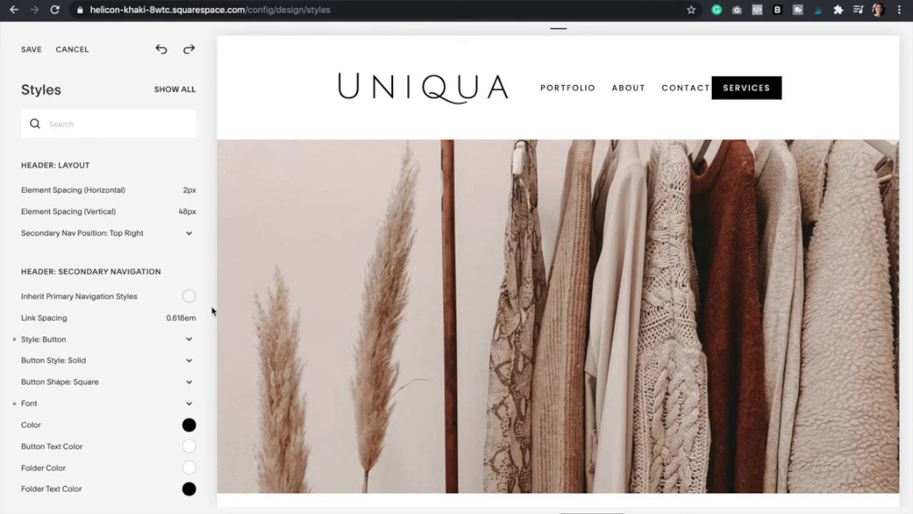
{"action": "left_click", "coordinate": [194, 367]}
{"action": "left_click", "coordinate": [116, 371]}
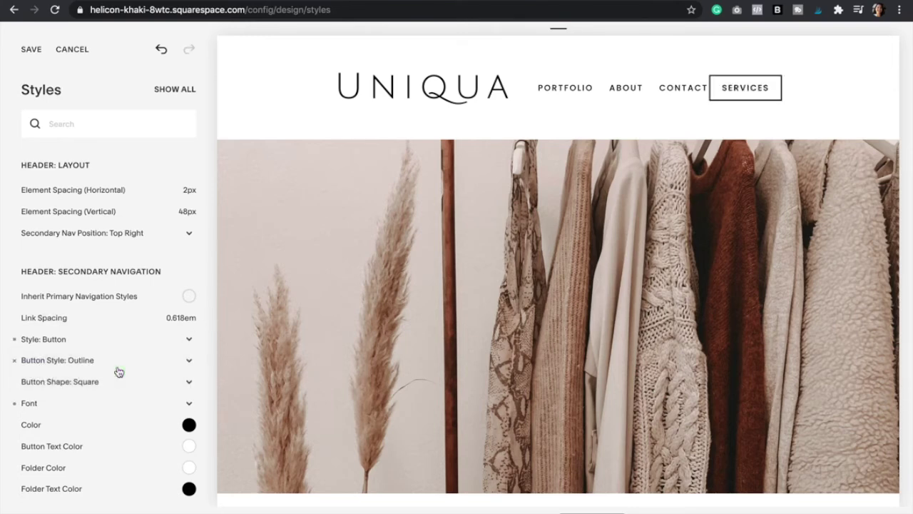
{"action": "left_click", "coordinate": [100, 366]}
{"action": "left_click", "coordinate": [76, 371]}
{"action": "left_click", "coordinate": [72, 366]}
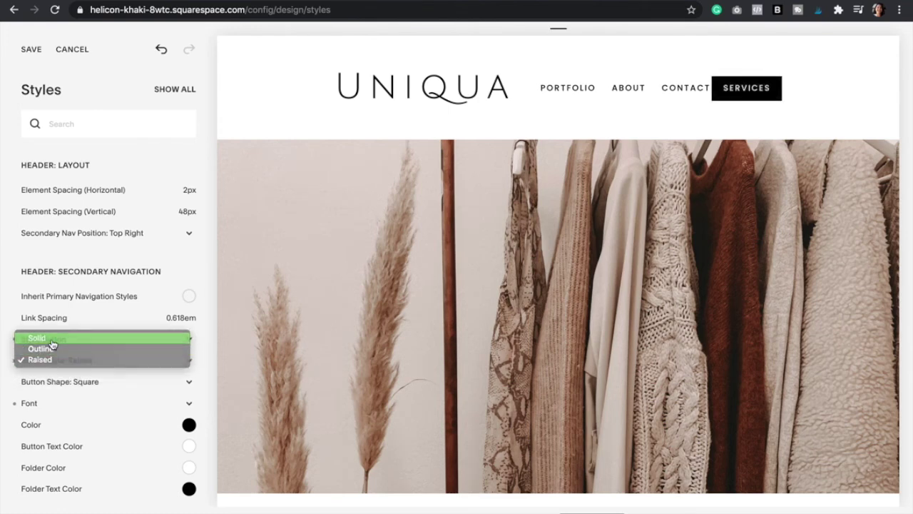
{"action": "left_click", "coordinate": [54, 339]}
{"action": "left_click", "coordinate": [188, 385]}
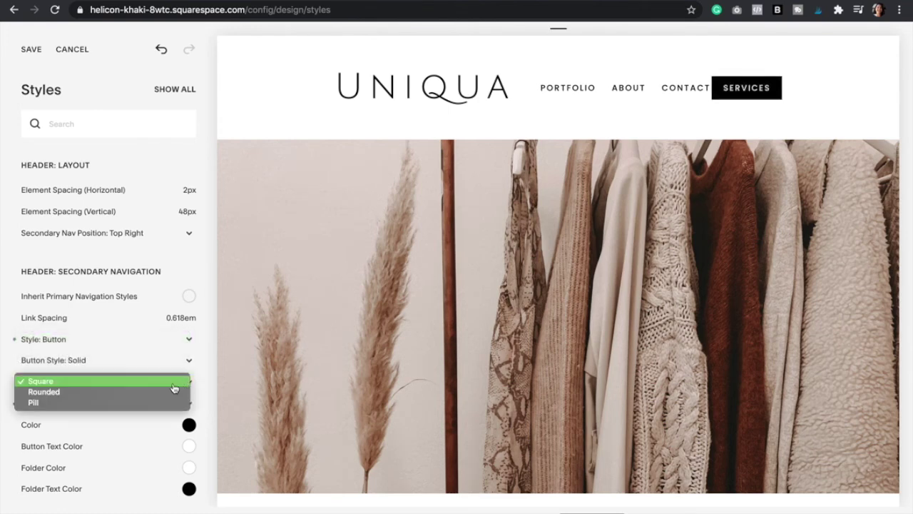
{"action": "left_click", "coordinate": [49, 396]}
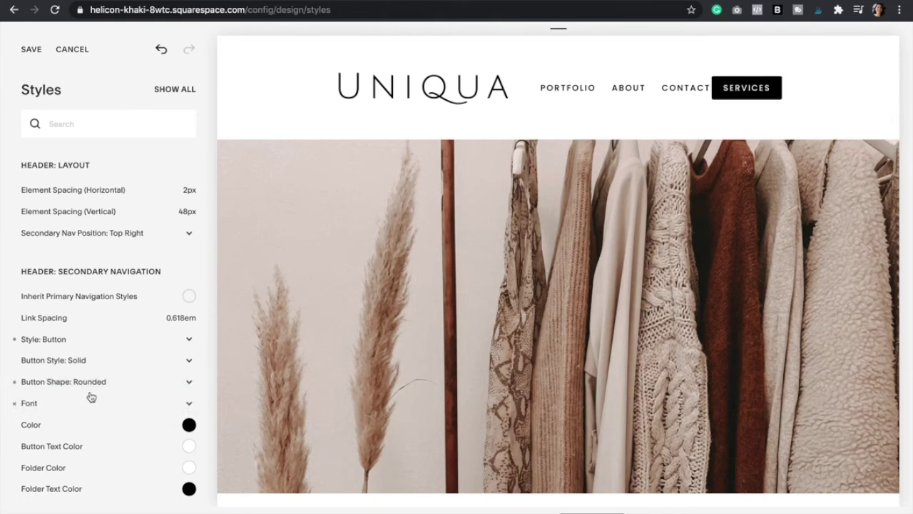
{"action": "left_click", "coordinate": [155, 383]}
{"action": "left_click", "coordinate": [111, 391]}
{"action": "left_click", "coordinate": [102, 381]}
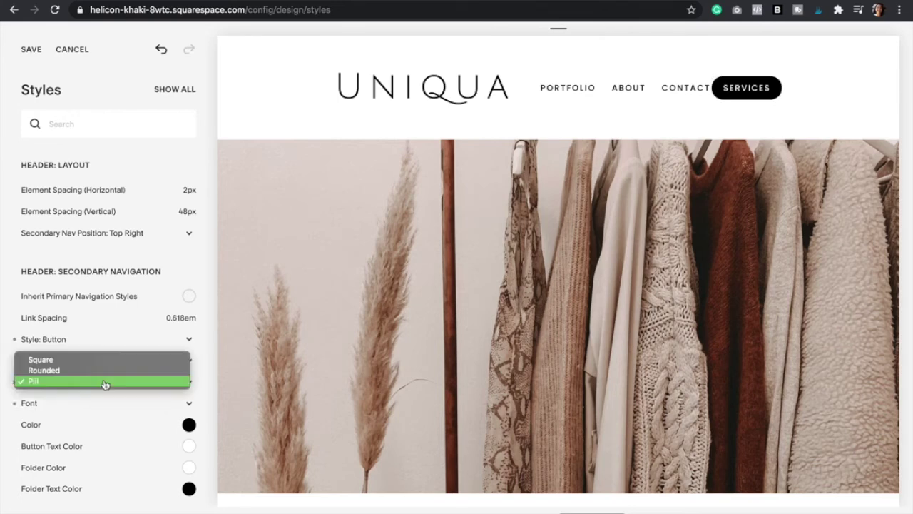
{"action": "left_click", "coordinate": [69, 360]}
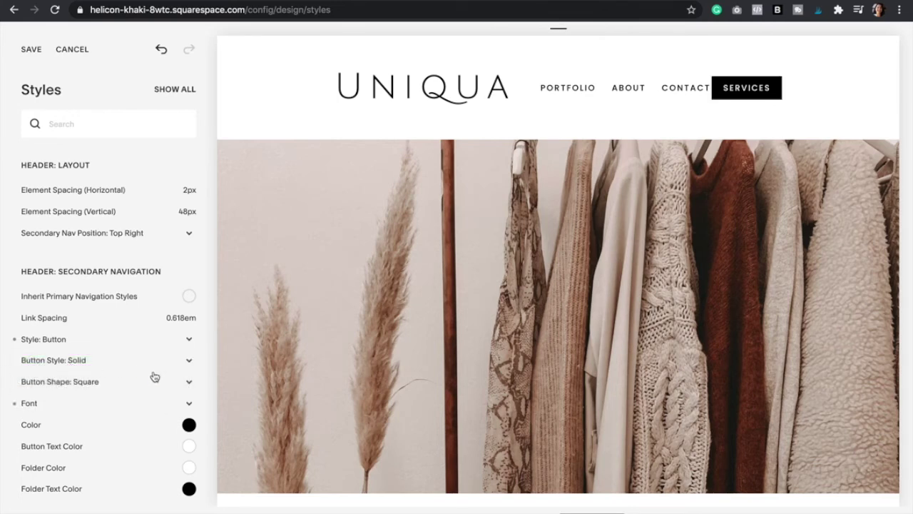
{"action": "scroll", "coordinate": [187, 440], "scroll_direction": "down", "scroll_amount": 1}
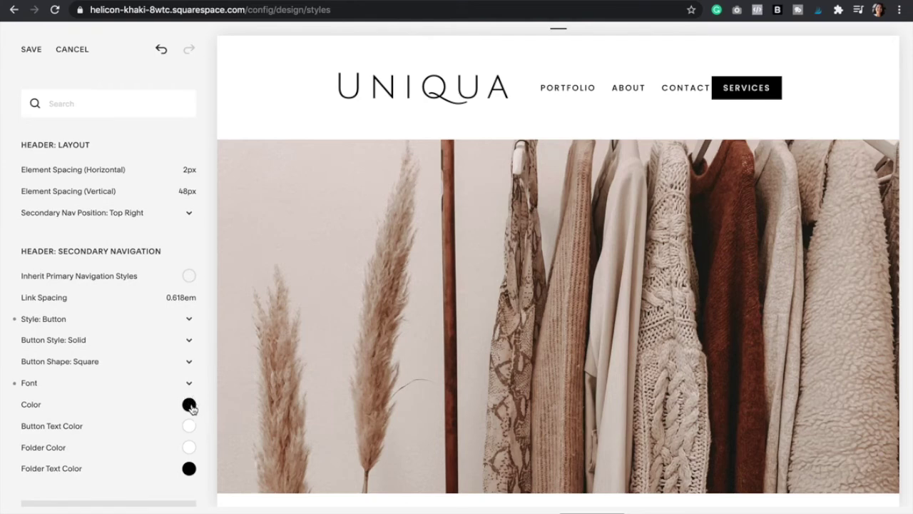
Change the Services button colour to a bright, saturated aqua
{"action": "left_click", "coordinate": [190, 405]}
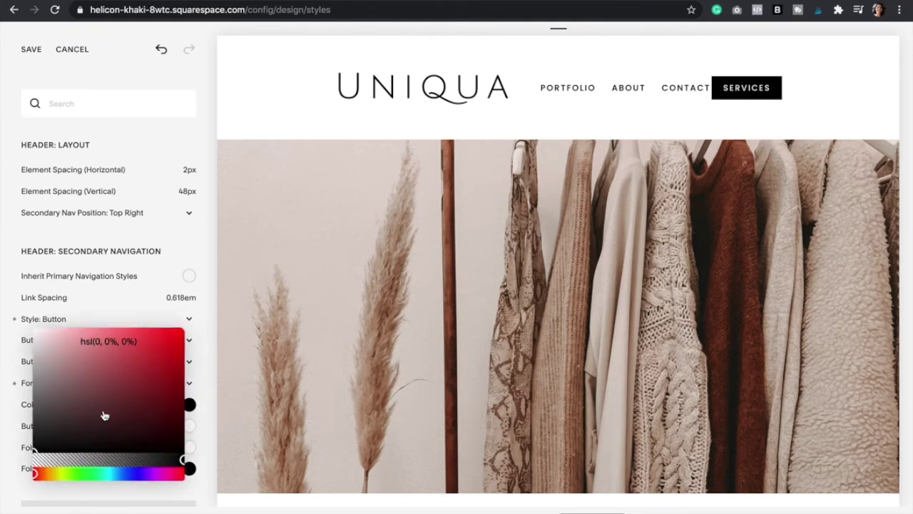
{"action": "left_click", "coordinate": [109, 341]}
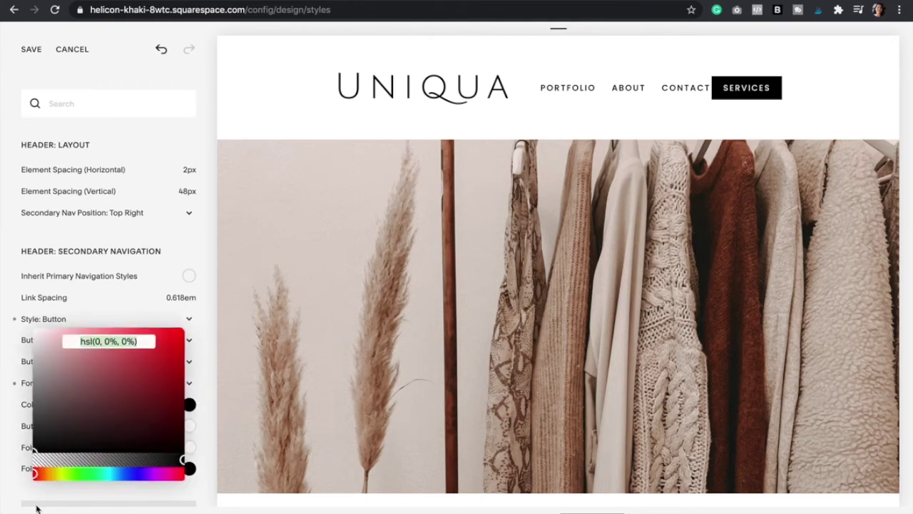
{"action": "mouse_move", "coordinate": [36, 473]}
{"action": "left_mouse_down"}
{"action": "mouse_move", "coordinate": [158, 484]}
{"action": "mouse_move", "coordinate": [91, 475]}
{"action": "mouse_move", "coordinate": [107, 474]}
{"action": "left_mouse_up"}
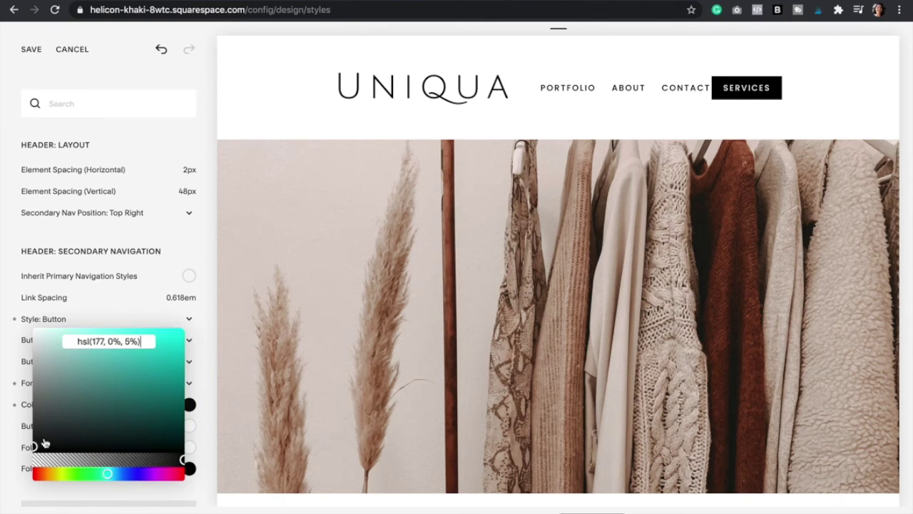
{"action": "mouse_move", "coordinate": [45, 442]}
{"action": "left_mouse_down"}
{"action": "mouse_move", "coordinate": [156, 374]}
{"action": "mouse_move", "coordinate": [164, 346]}
{"action": "left_mouse_up"}
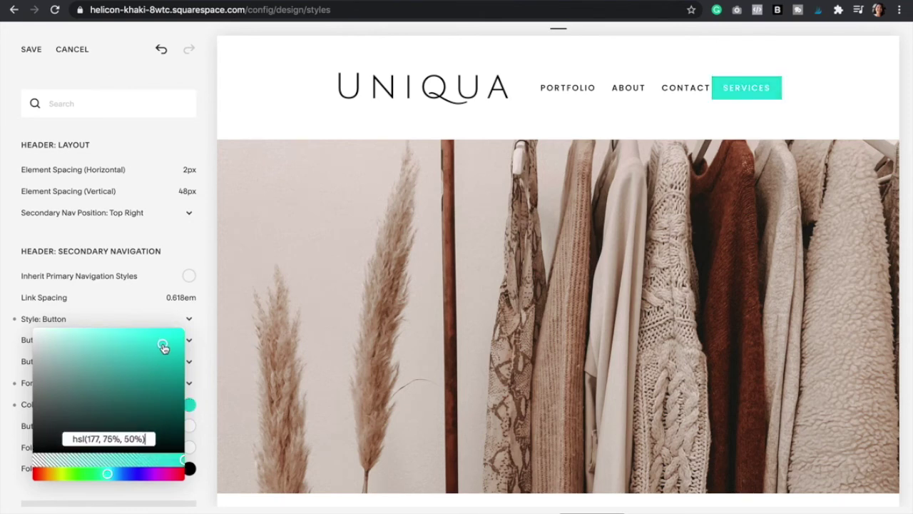
{"action": "left_click", "coordinate": [209, 298]}
Check the Button Text Color setting, keeping the text white
{"action": "scroll", "coordinate": [157, 428], "scroll_direction": "down", "scroll_amount": 1}
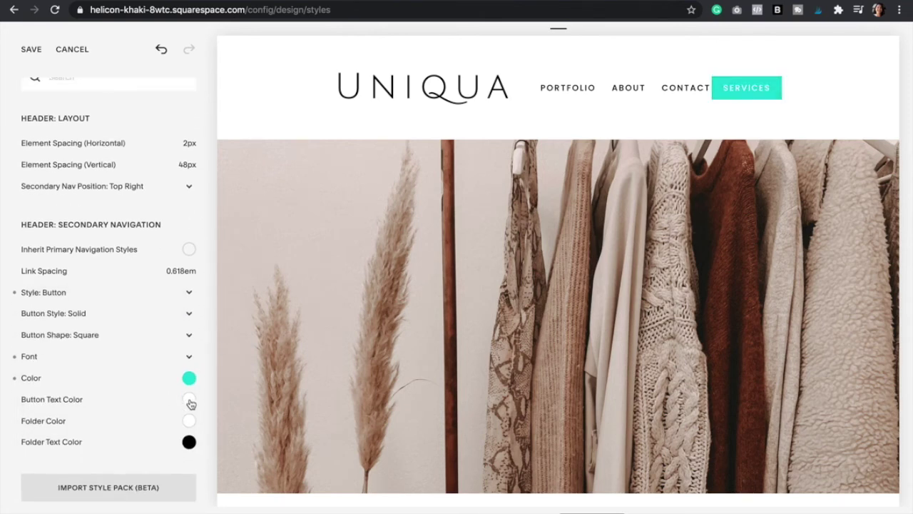
{"action": "left_click", "coordinate": [189, 400]}
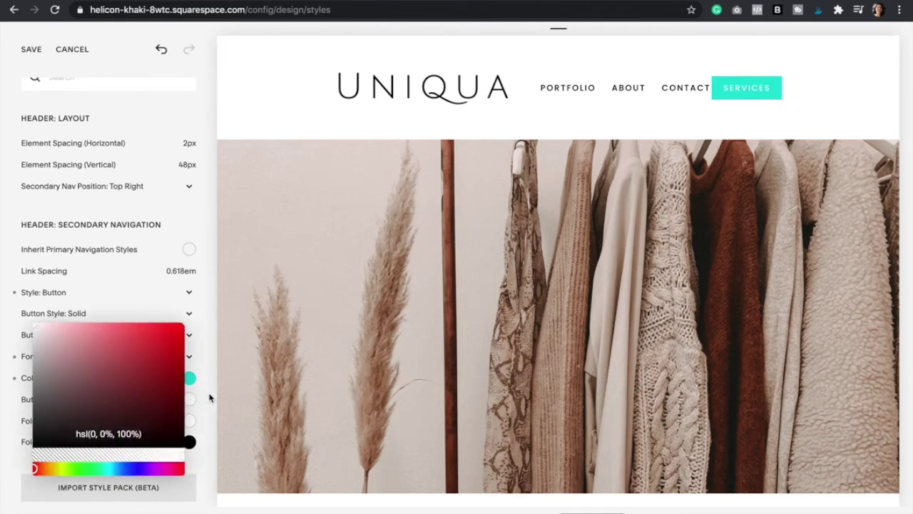
{"action": "left_click", "coordinate": [209, 398]}
{"action": "scroll", "coordinate": [193, 407], "scroll_direction": "up", "scroll_amount": 2}
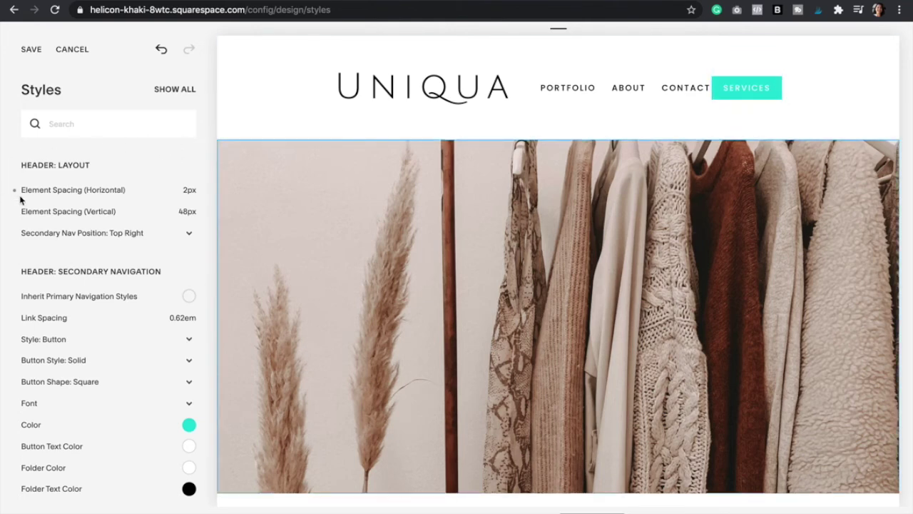
Widen the header's horizontal element spacing from 2px to 24px
{"action": "mouse_move", "coordinate": [75, 206]}
{"action": "mouse_move", "coordinate": [26, 197]}
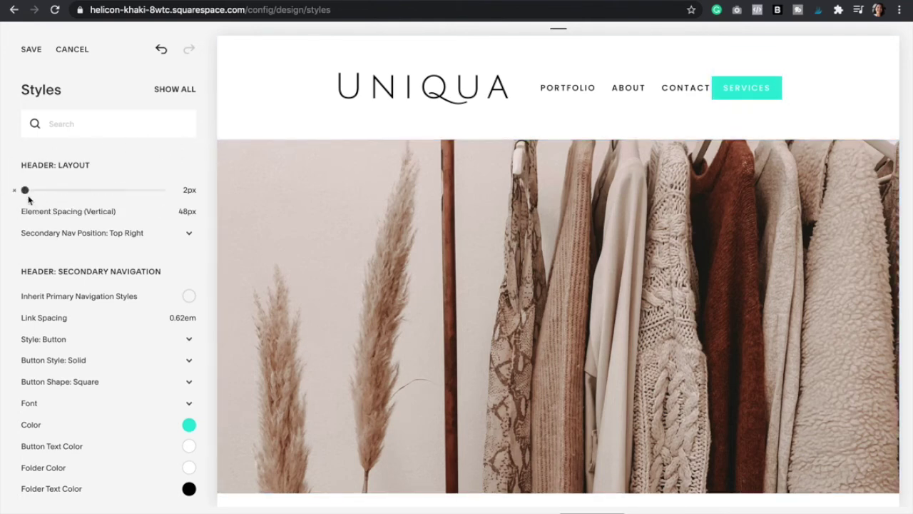
{"action": "left_click_drag", "start_coordinate": [25, 189], "coordinate": [89, 190]}
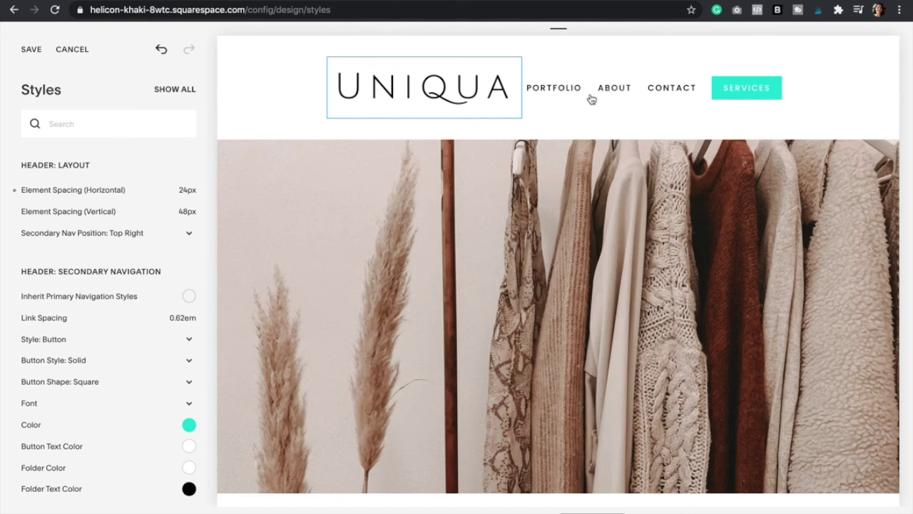
Keep Secondary Nav Position at Top Right and save the style changes
{"action": "left_click", "coordinate": [191, 235]}
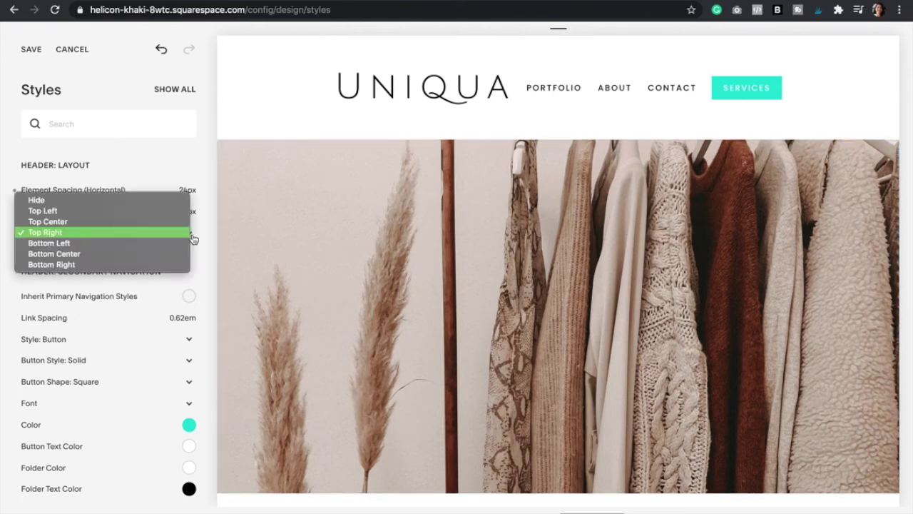
{"action": "left_click", "coordinate": [152, 237]}
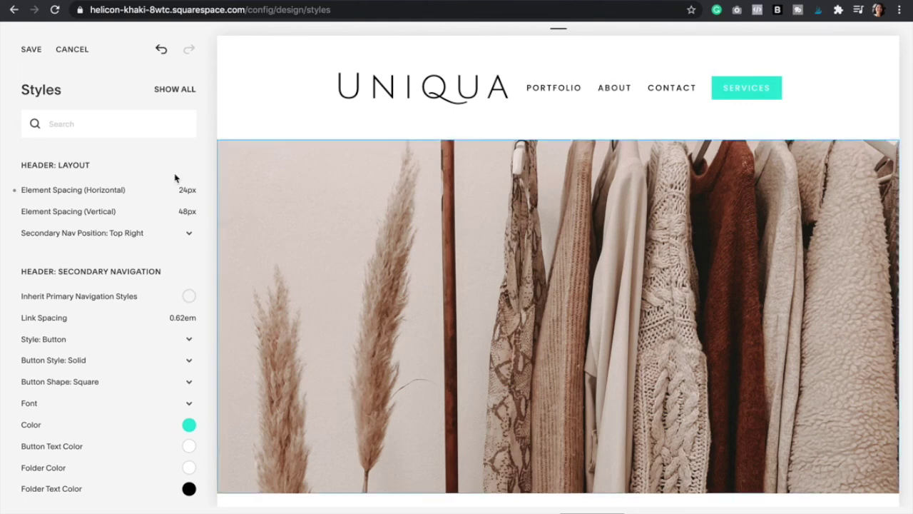
{"action": "left_click", "coordinate": [29, 53]}
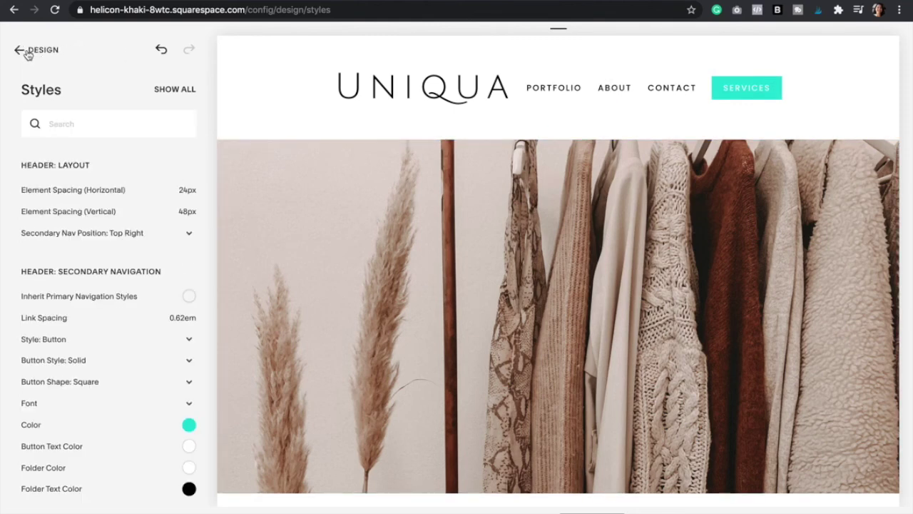
Return through Design to the Home menu and view the site full-screen
{"action": "left_click", "coordinate": [27, 51]}
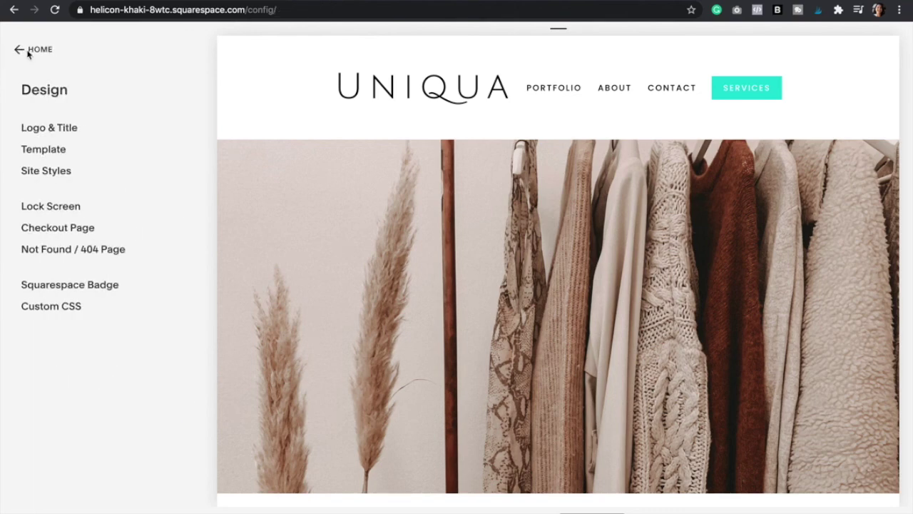
{"action": "left_click", "coordinate": [27, 51]}
{"action": "left_click", "coordinate": [223, 45]}
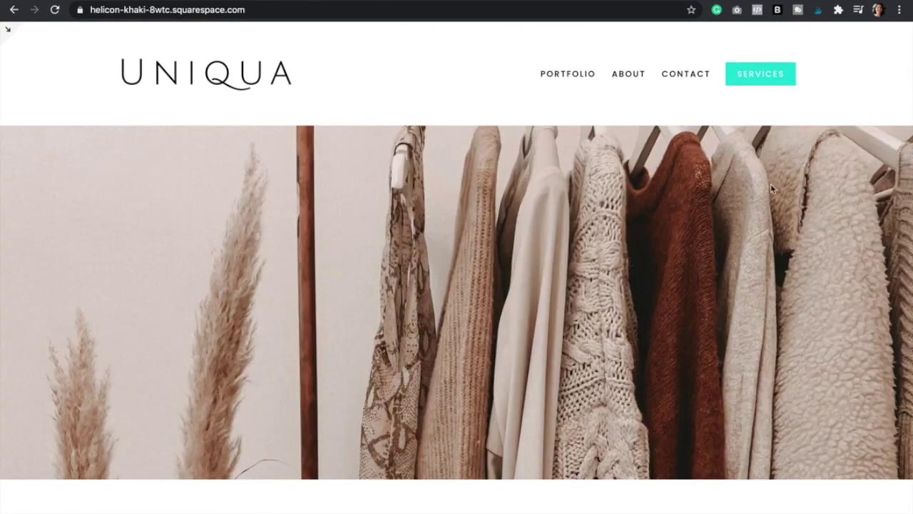